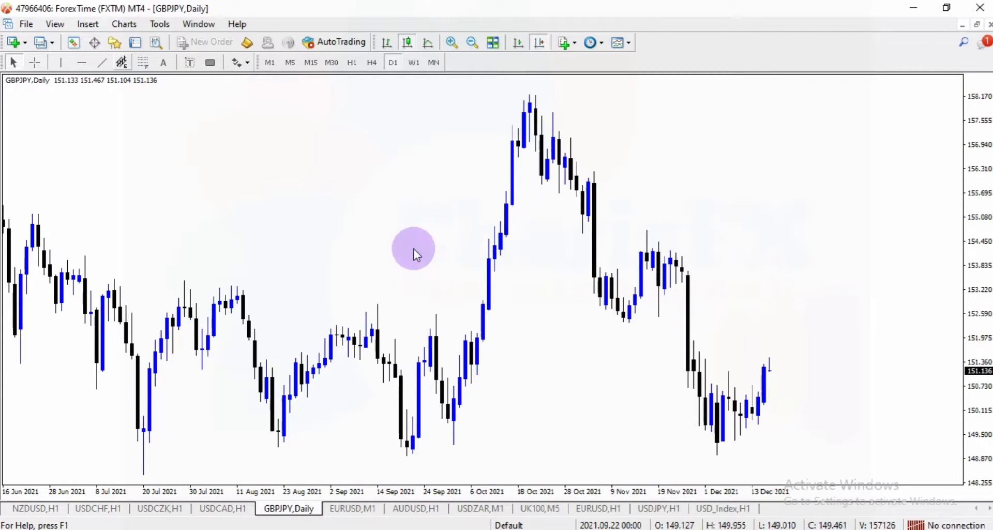
Show the Navigator panel and select Moving Average under the Trend indicators.
left_click(114, 42)
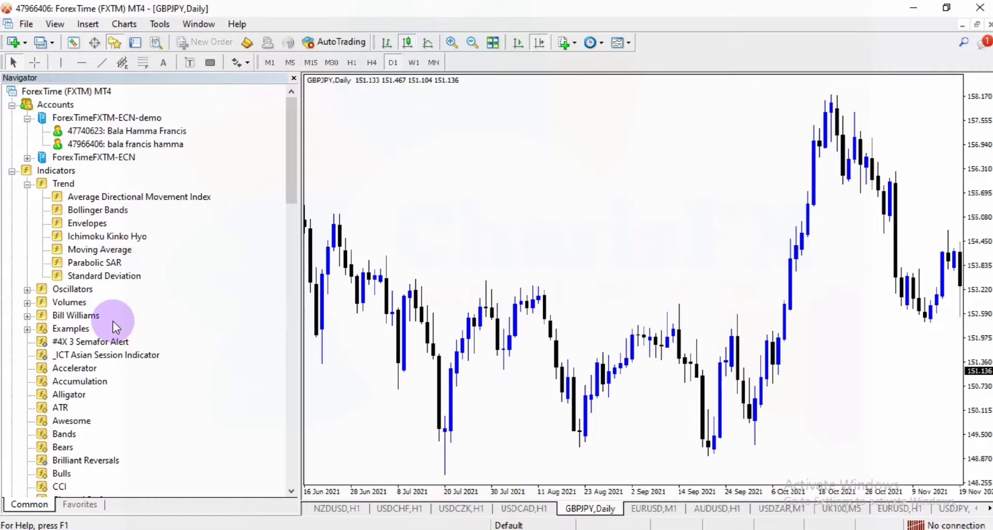
scroll(114, 343, "down", 13)
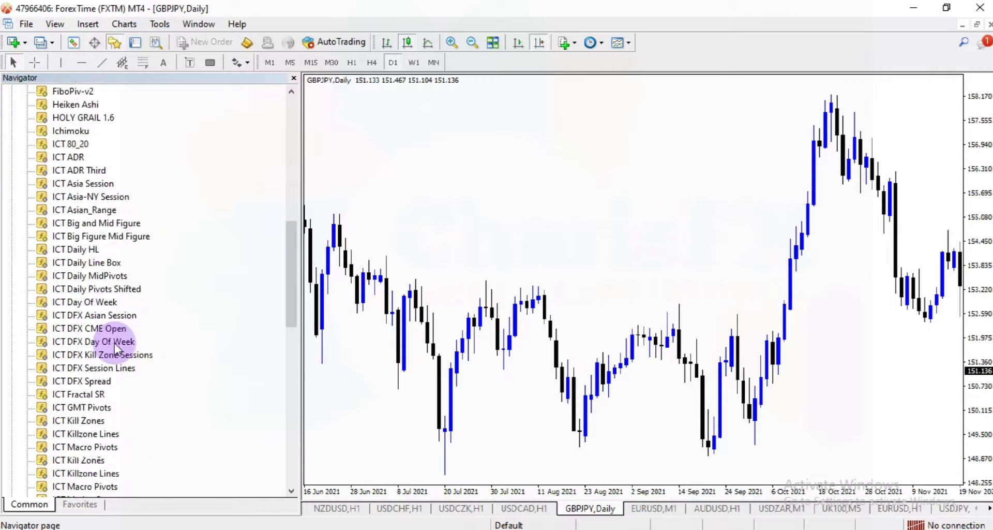
scroll(114, 343, "up", 13)
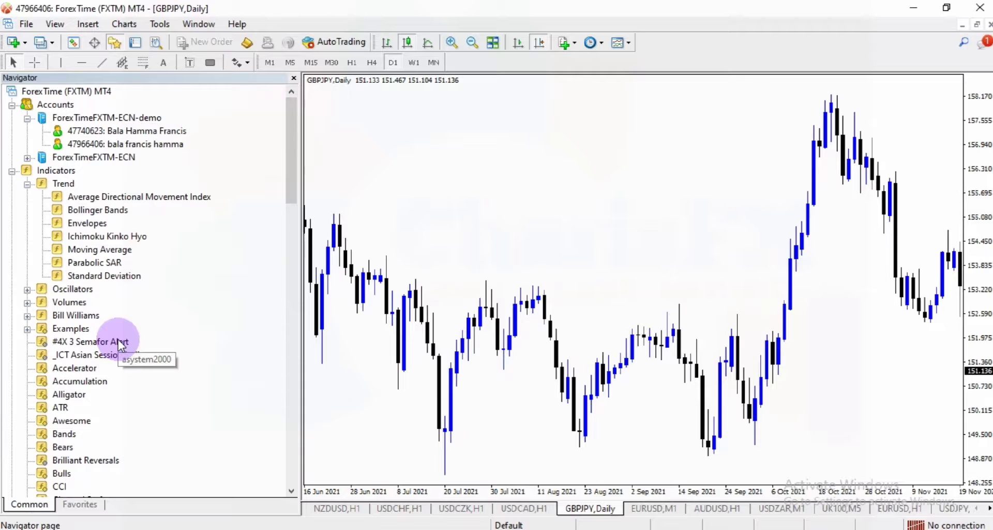
scroll(119, 344, "down", 2)
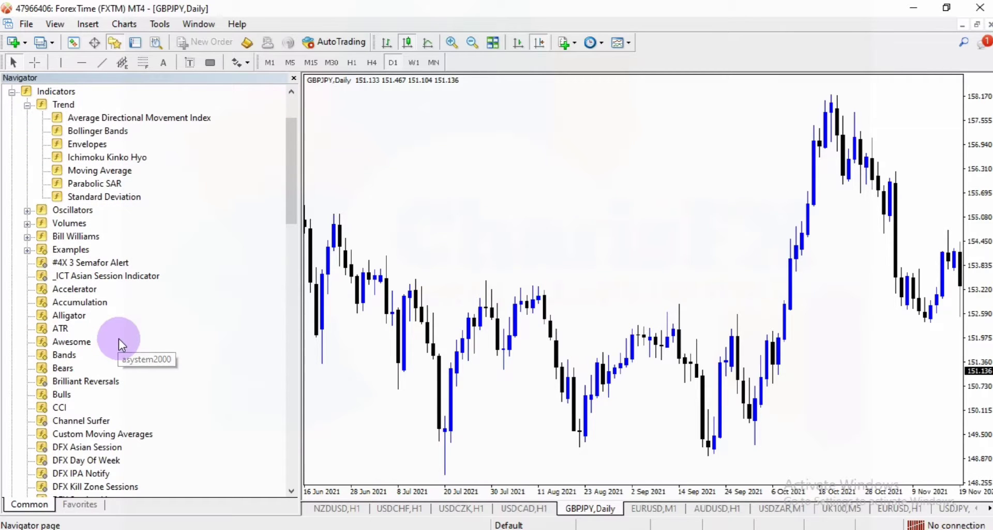
scroll(119, 339, "up", 2)
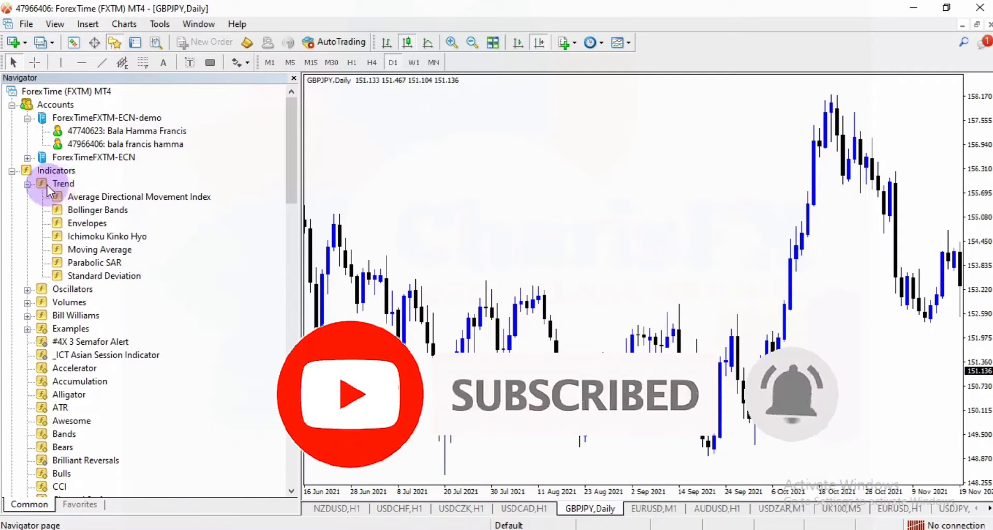
left_click(76, 252)
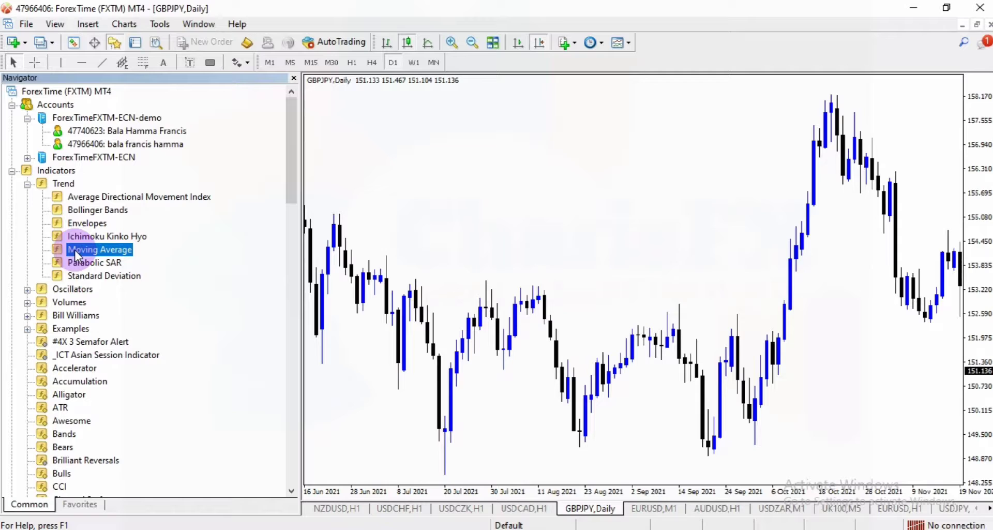
Add a 50-period Simple moving average with a black line to the GBPJPY chart.
double_click(74, 250)
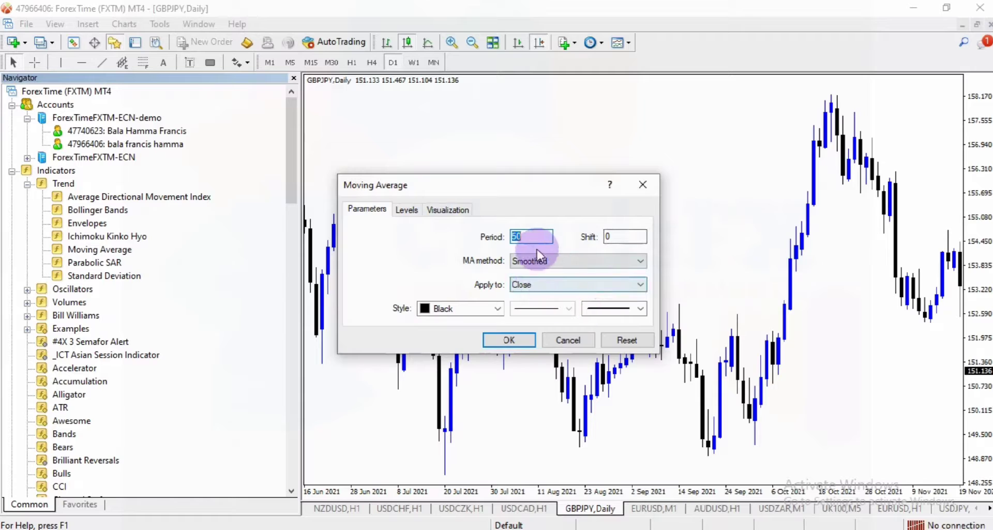
left_click(636, 269)
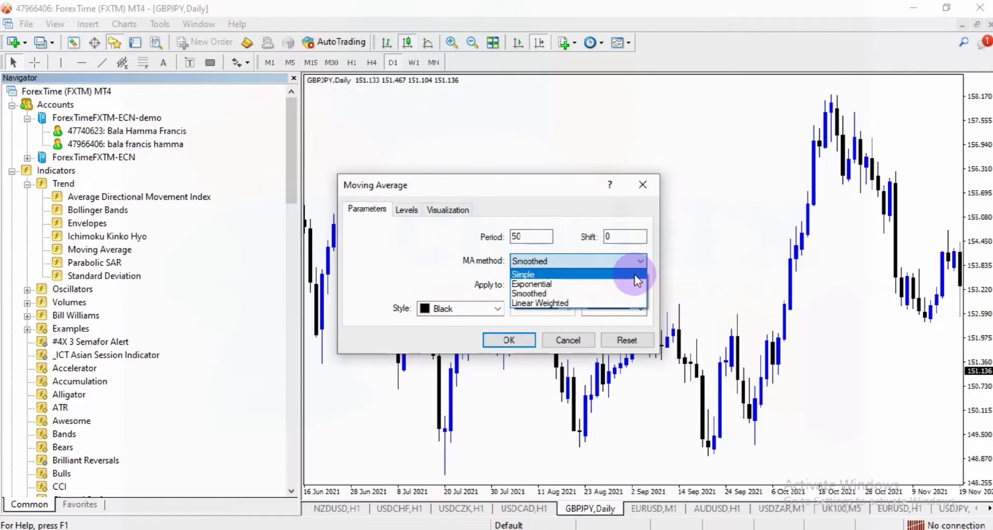
left_click(637, 273)
left_click(547, 236)
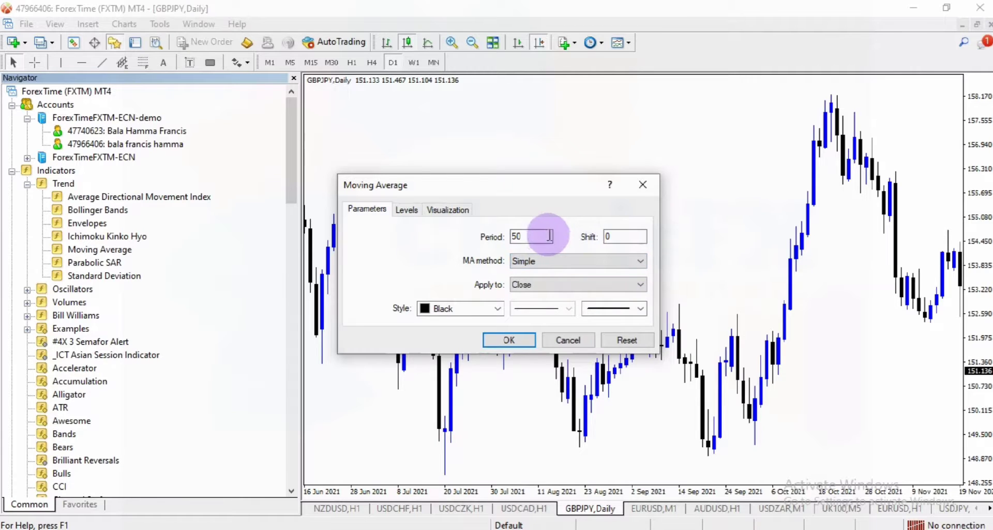
left_click(498, 309)
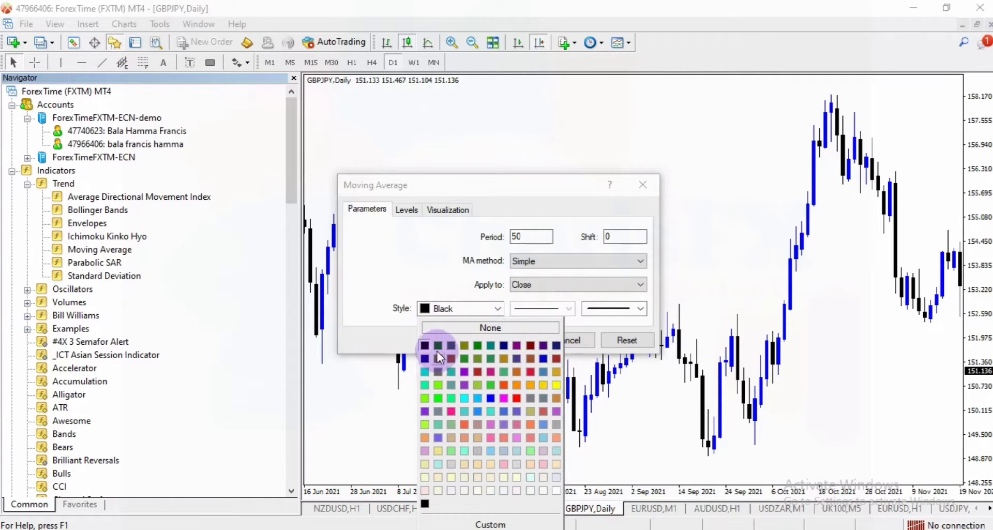
left_click(425, 345)
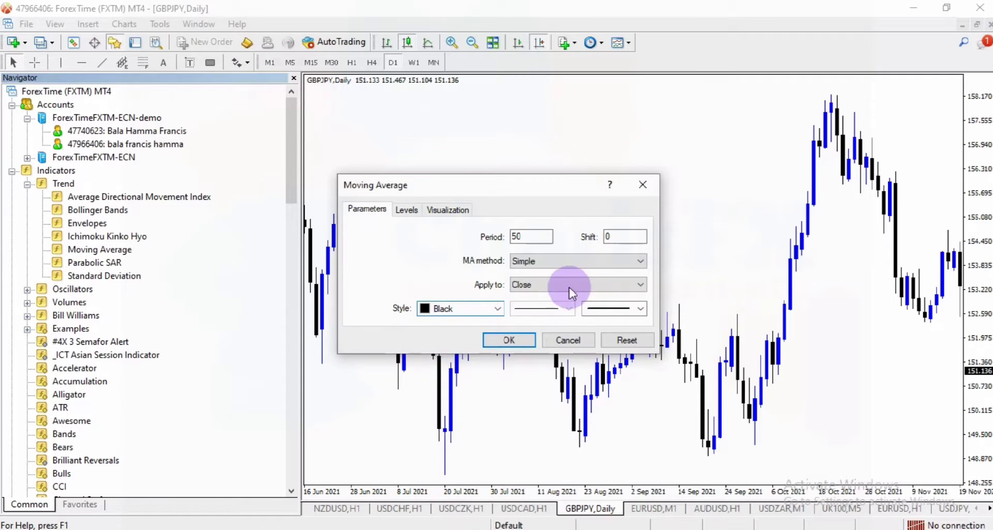
left_click(523, 344)
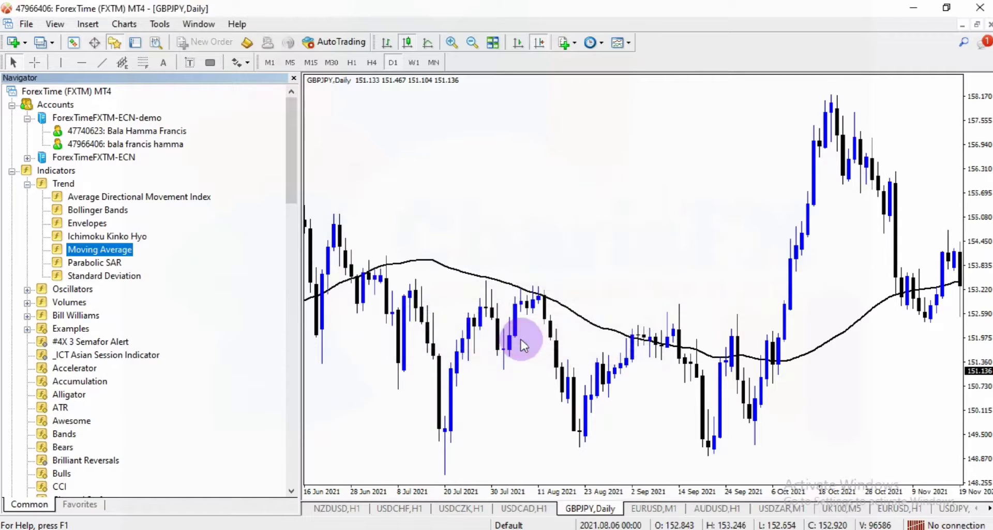
Close the Navigator, then zoom out, zoom back in and scroll through the chart history.
left_click(294, 78)
left_click(473, 43)
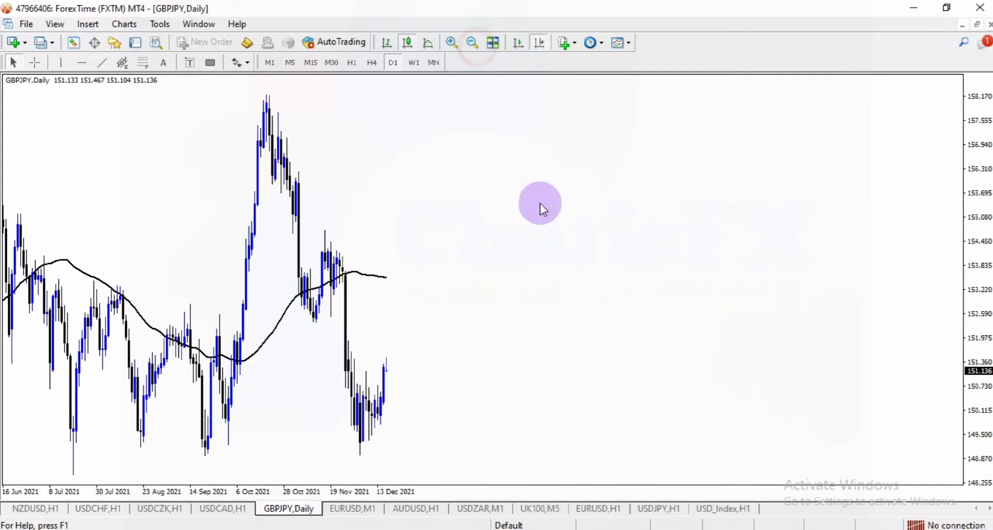
scroll(504, 264, "down", 15)
scroll(507, 284, "down", 8)
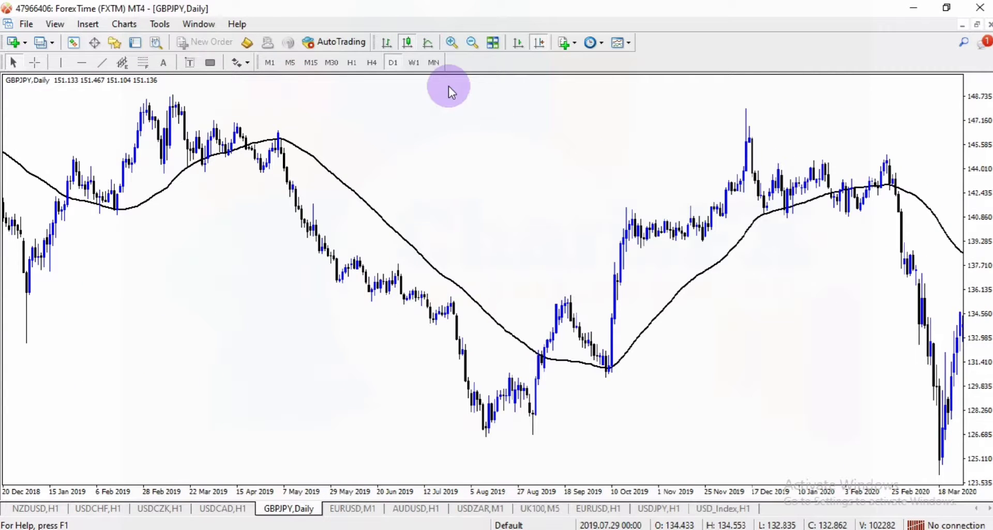
left_click(472, 43)
scroll(504, 272, "down", 10)
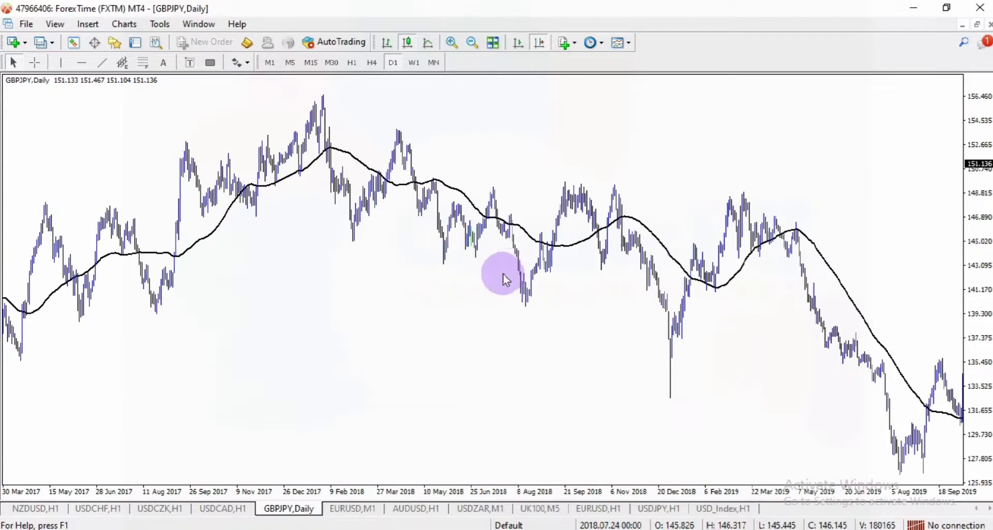
scroll(507, 266, "up", 14)
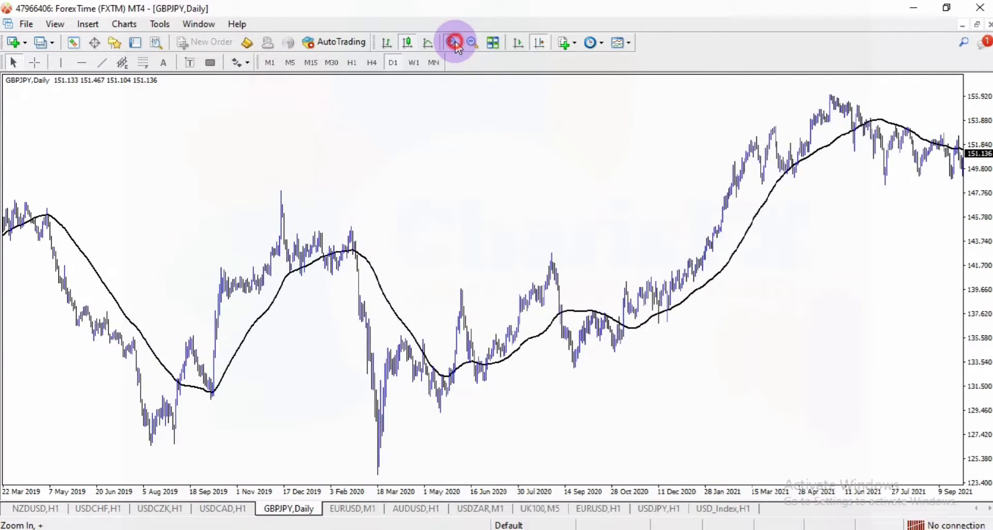
left_click(453, 43)
scroll(528, 261, "up", 6)
scroll(512, 243, "up", 6)
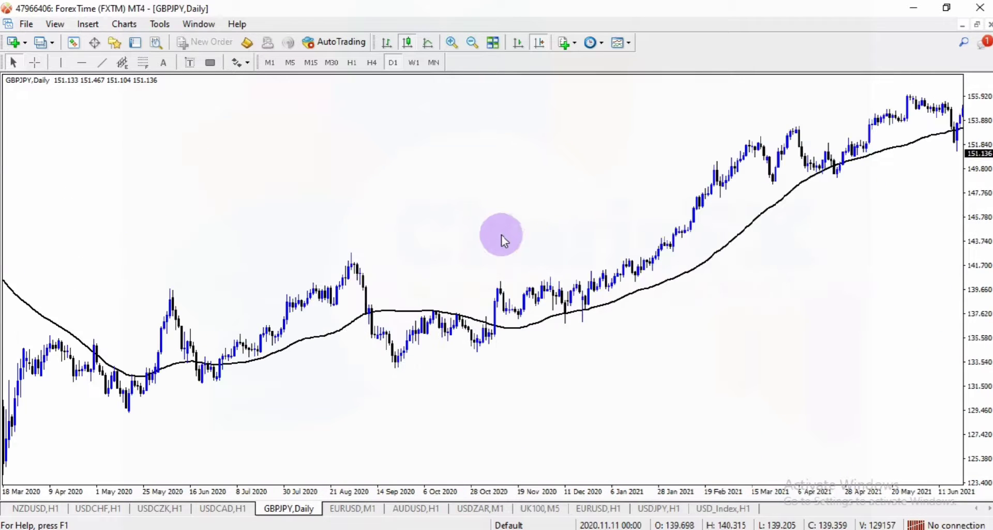
scroll(499, 234, "up", 6)
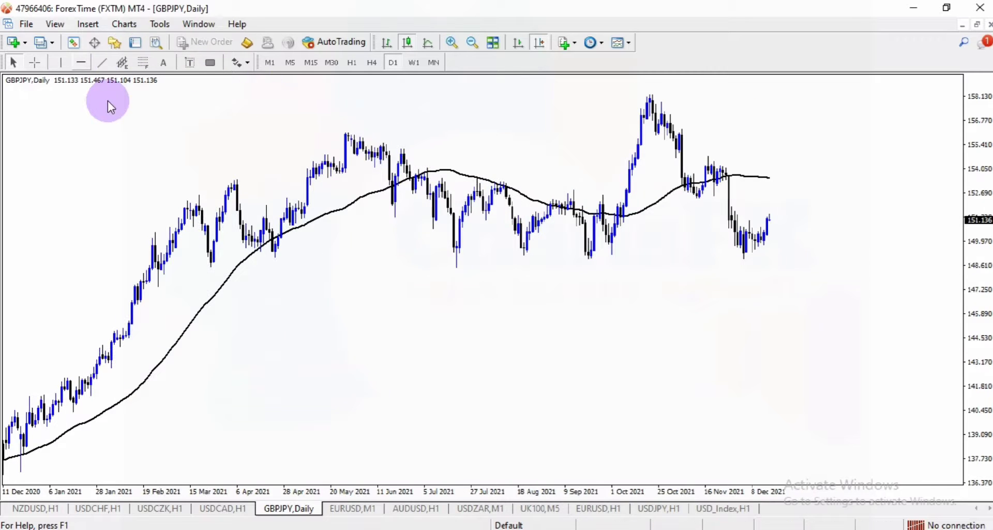
Add a second moving average with period 100 and a red line.
left_click(109, 43)
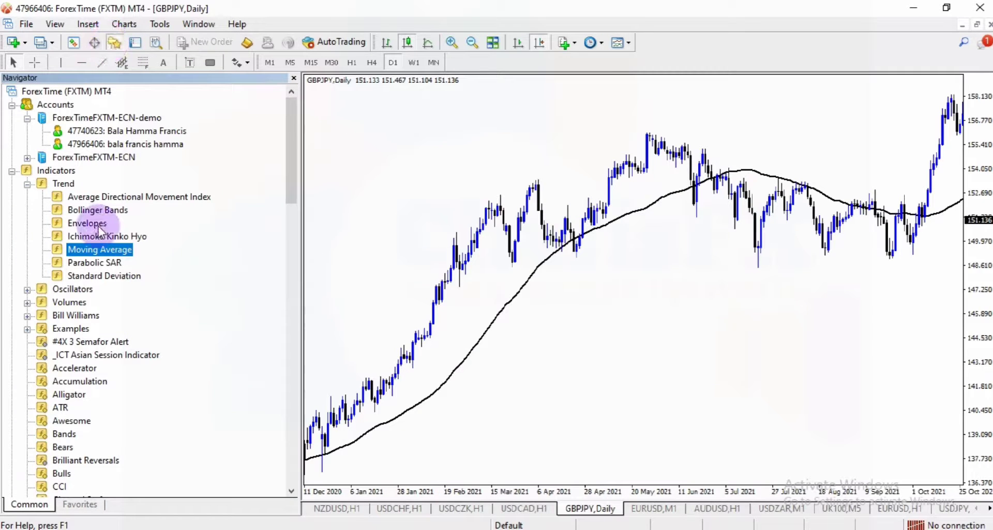
left_click(101, 248)
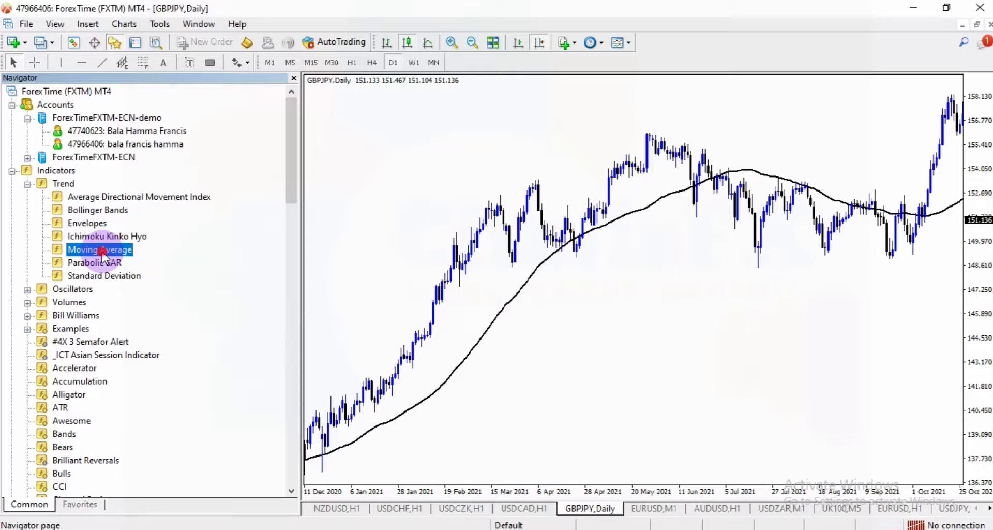
double_click(102, 251)
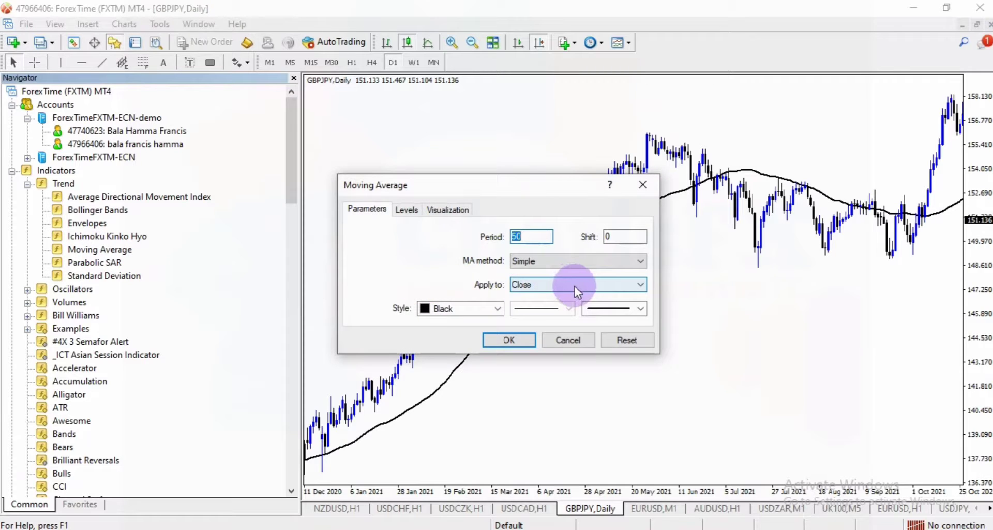
type("10")
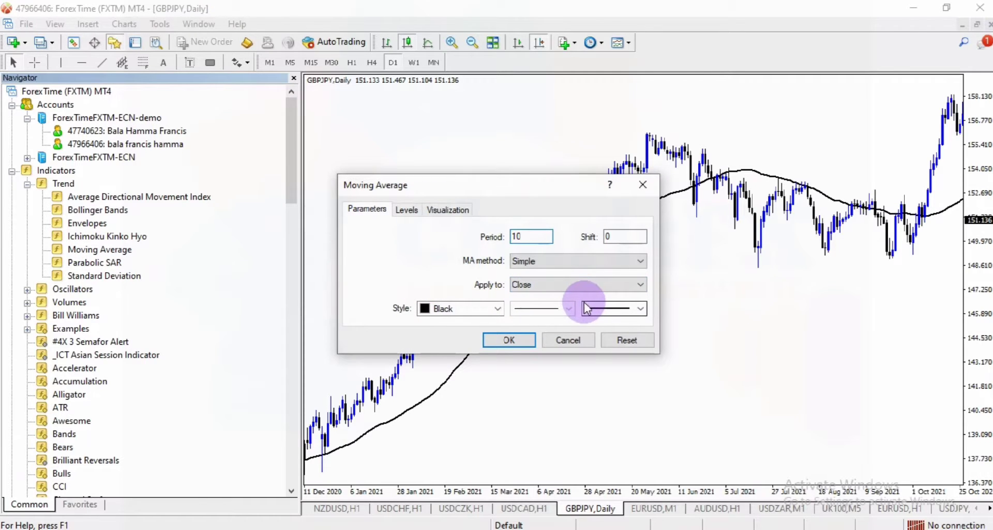
type("0")
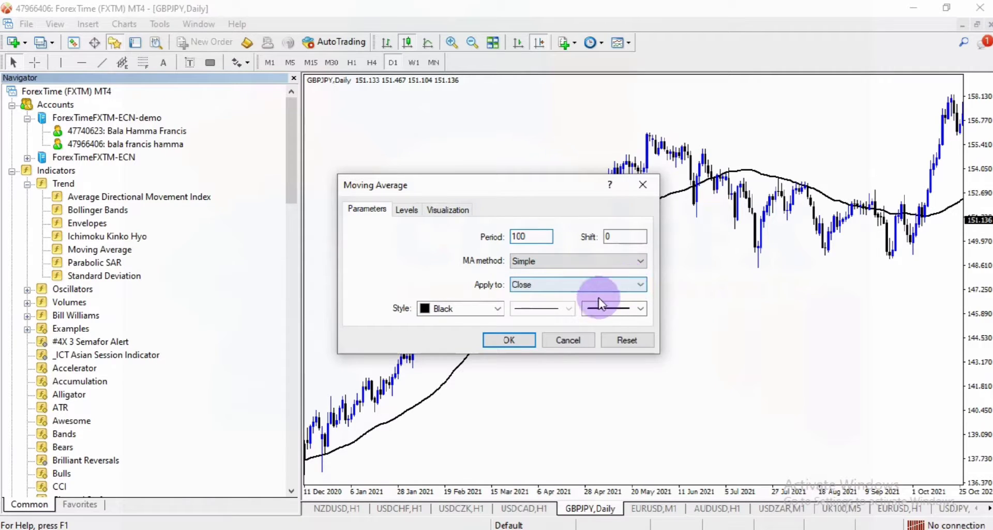
left_click(497, 309)
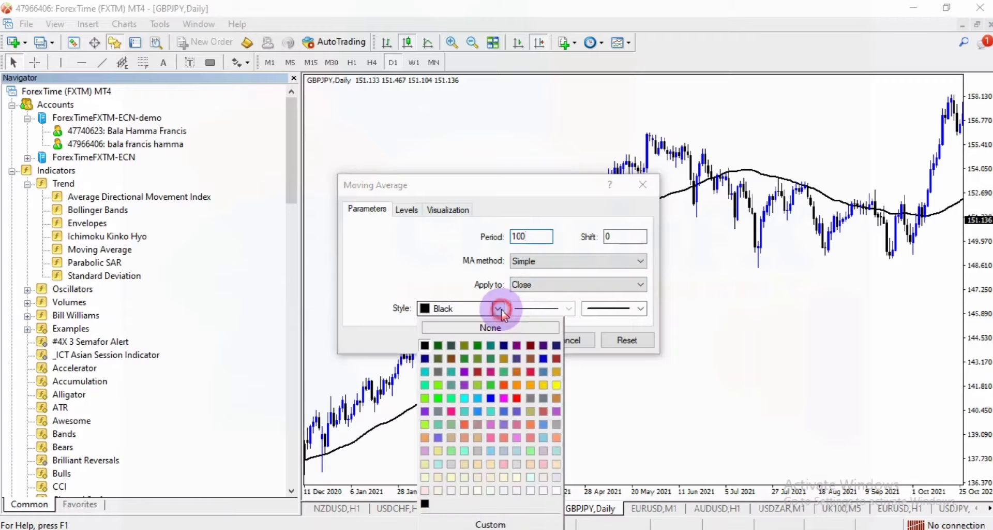
left_click(517, 397)
left_click(514, 341)
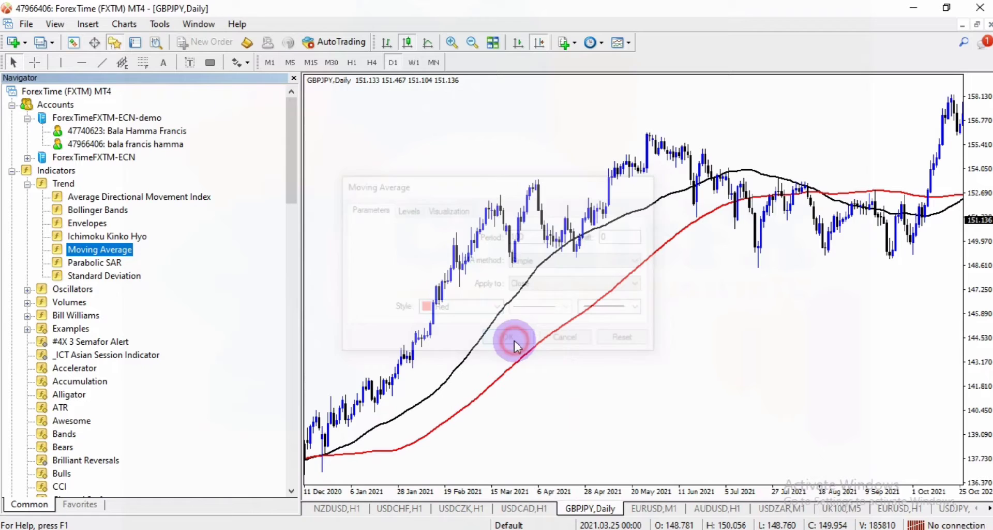
Close the Navigator and zoom out to show more chart history.
left_click(293, 77)
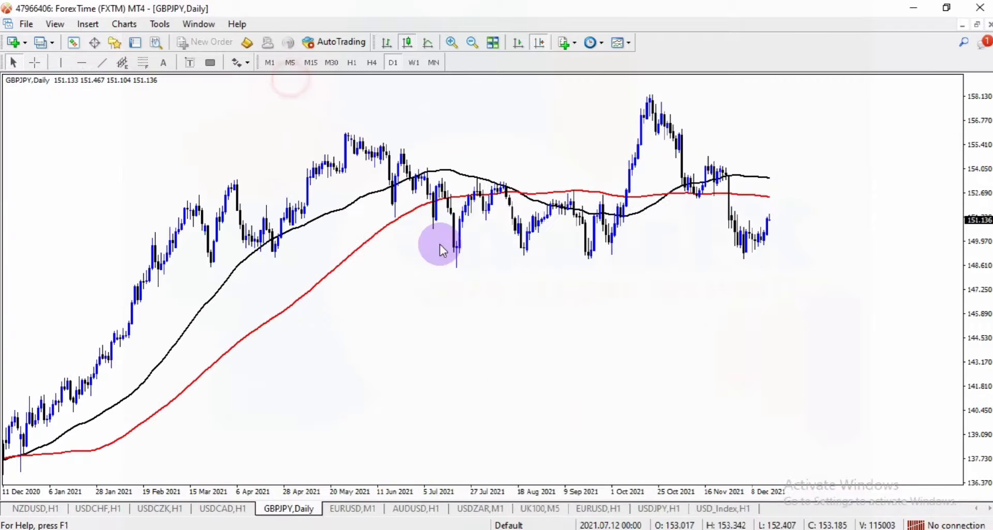
left_click(472, 42)
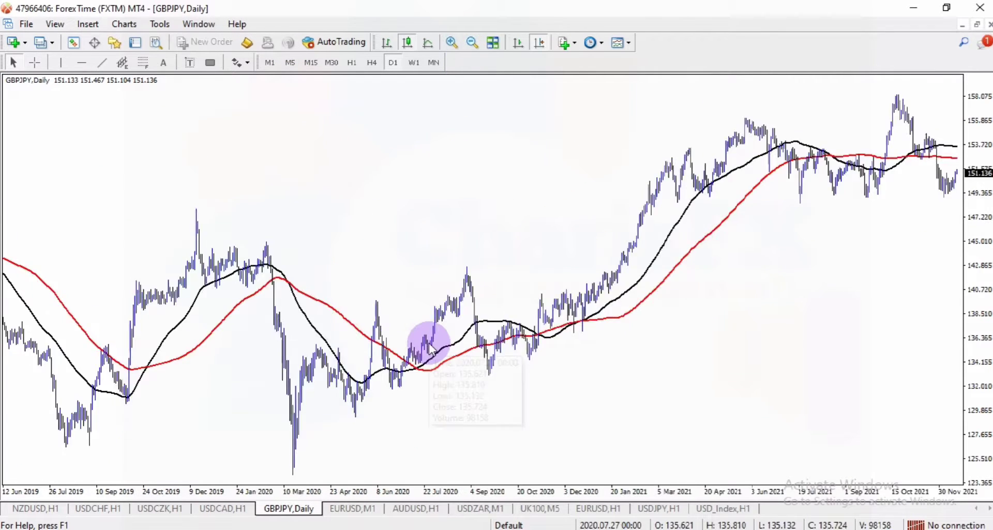
scroll(429, 346, "down", 15)
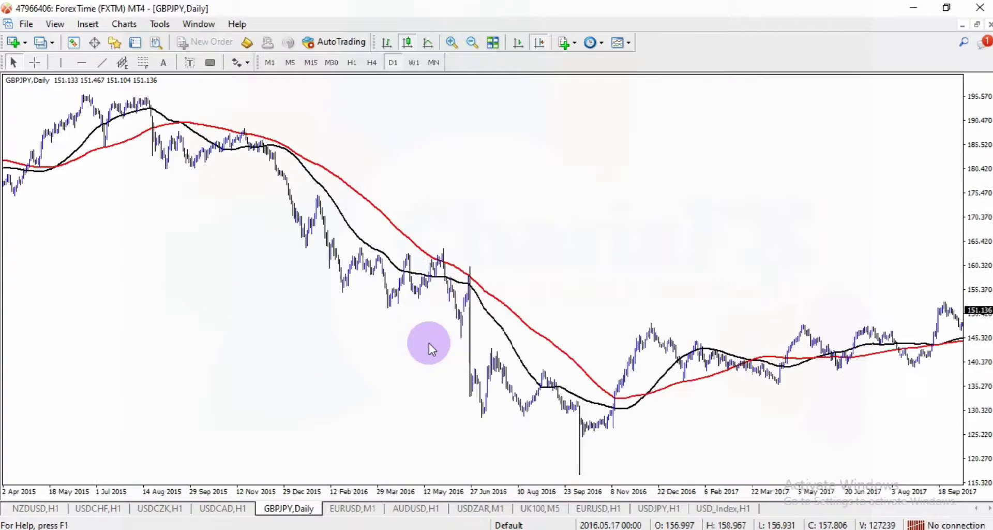
scroll(429, 345, "down", 5)
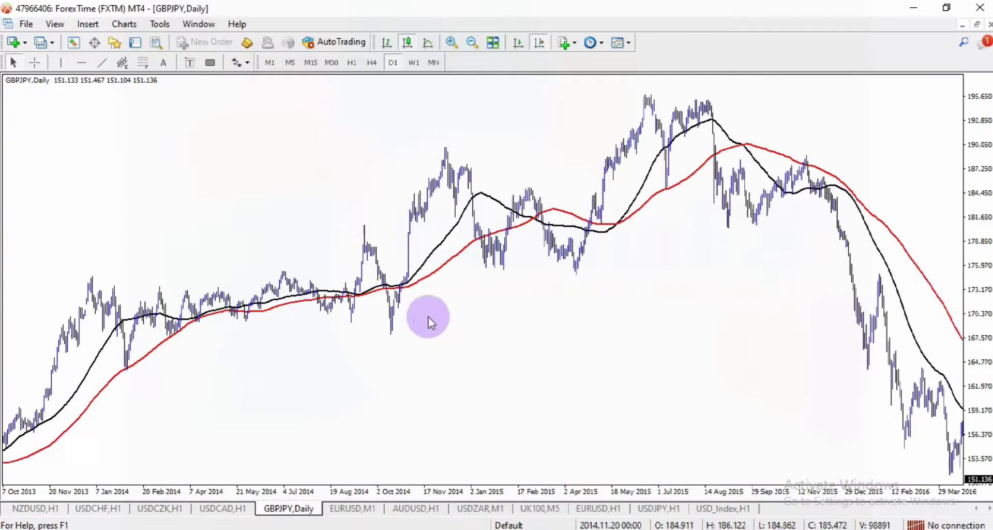
Zoom in and scroll forward to the latest bars, Dec 2020 to Dec 2021.
left_click(460, 44)
scroll(574, 249, "up", 15)
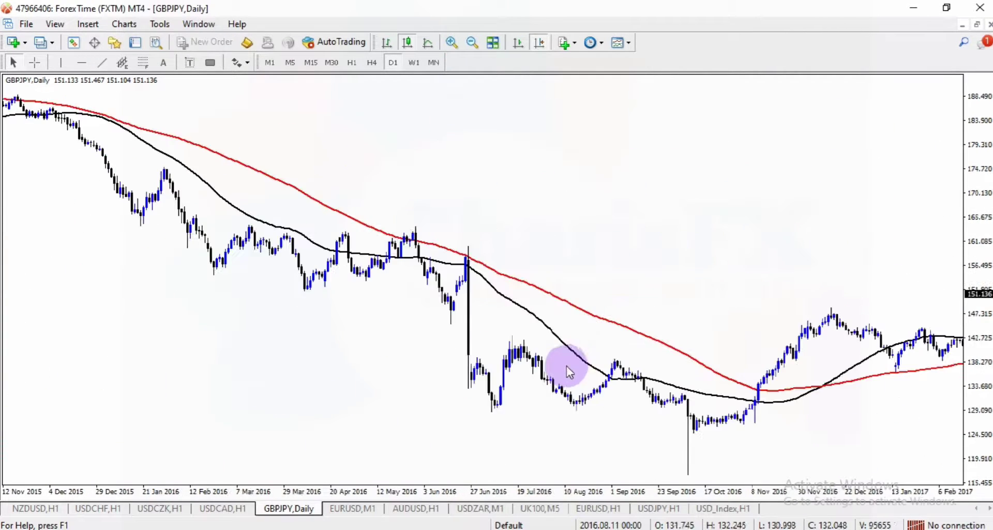
scroll(569, 371, "up", 20)
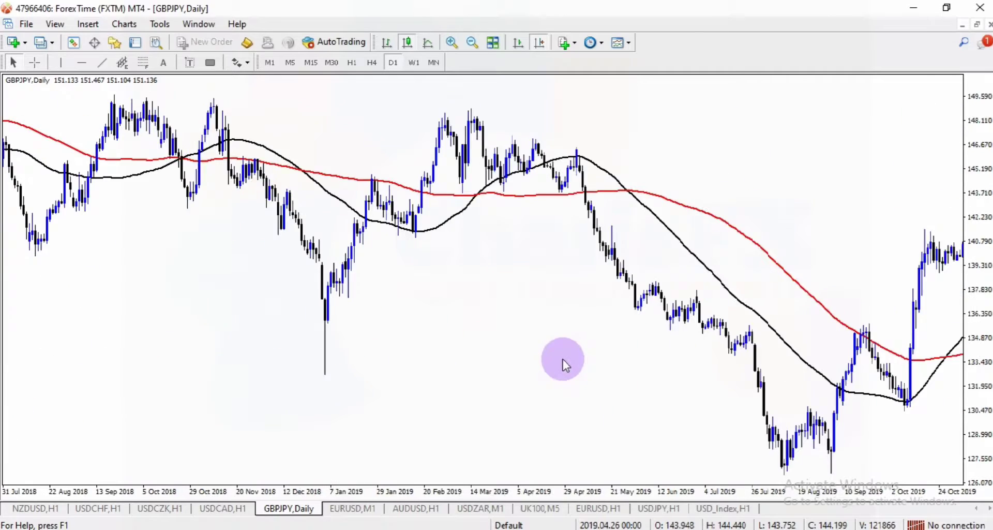
scroll(563, 359, "up", 20)
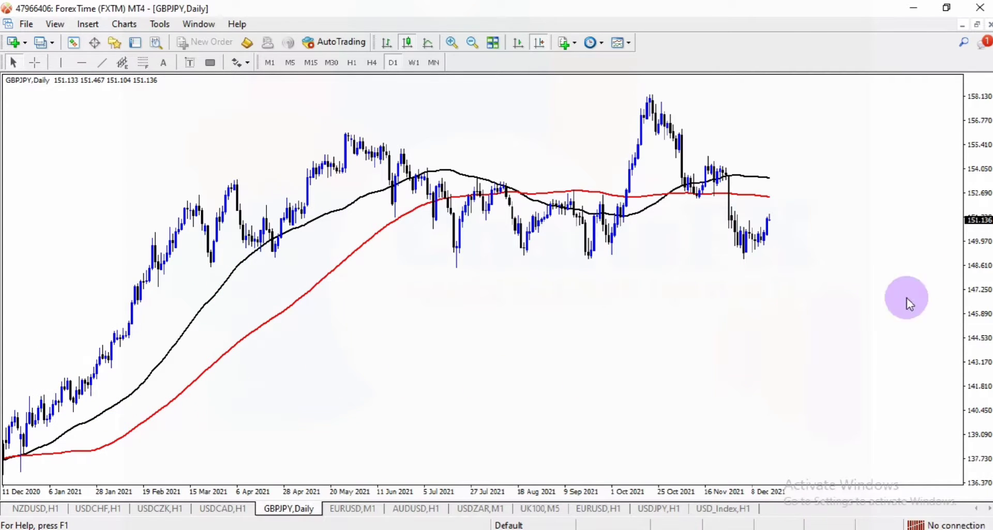
Open the Navigator and expand the Oscillators indicator group.
left_click(114, 44)
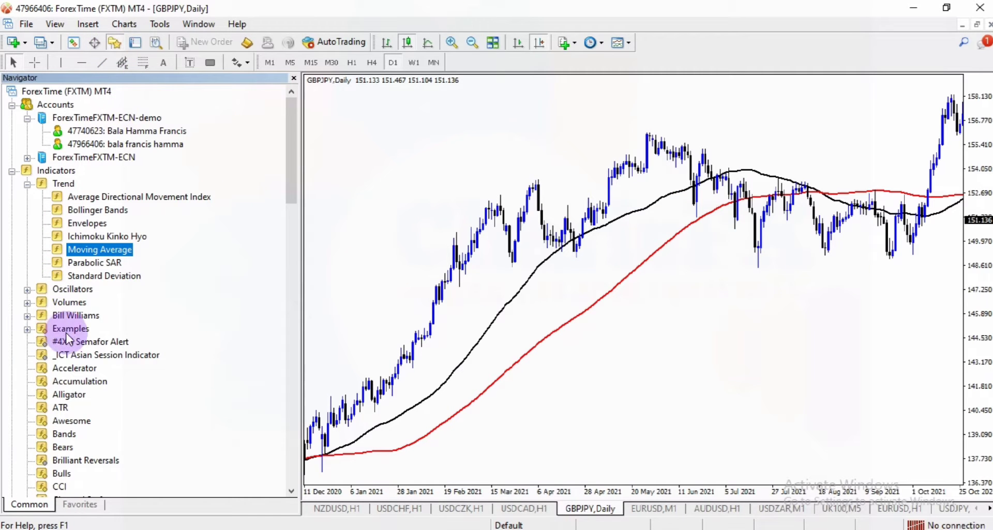
scroll(123, 341, "down", 1)
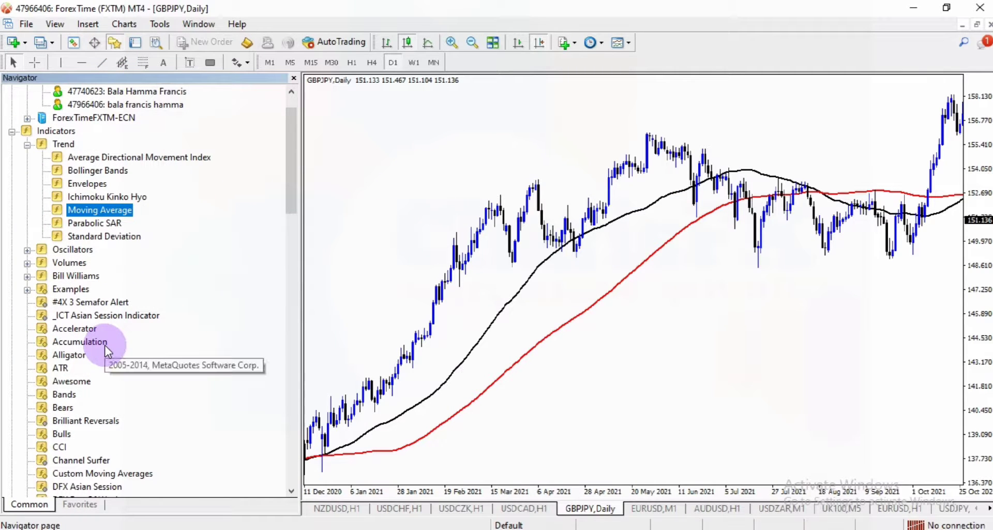
scroll(59, 288, "down", 5)
scroll(58, 290, "down", 18)
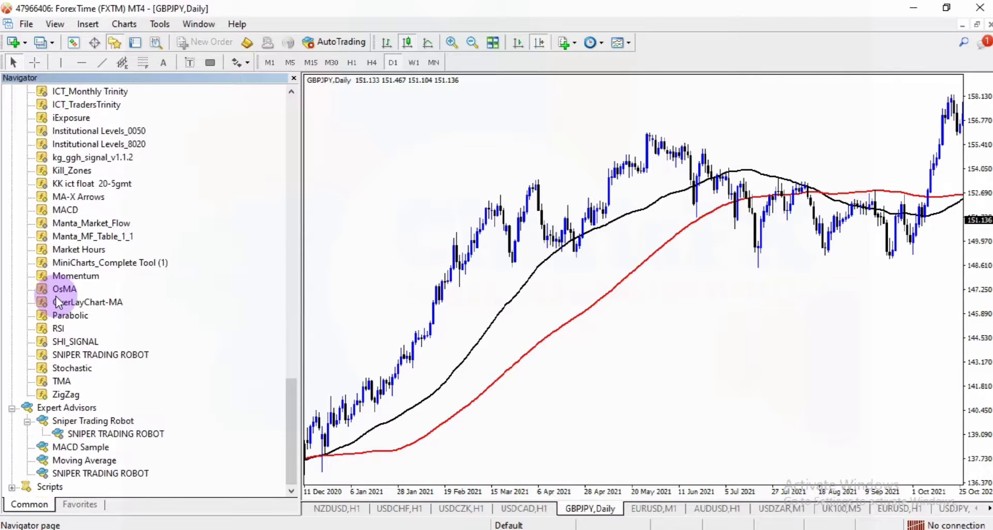
scroll(86, 274, "up", 17)
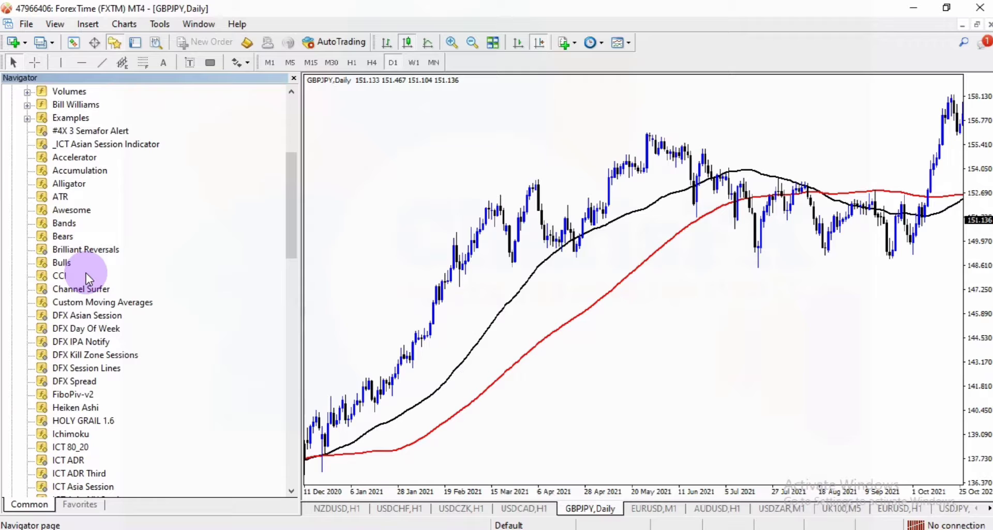
scroll(82, 231, "up", 1)
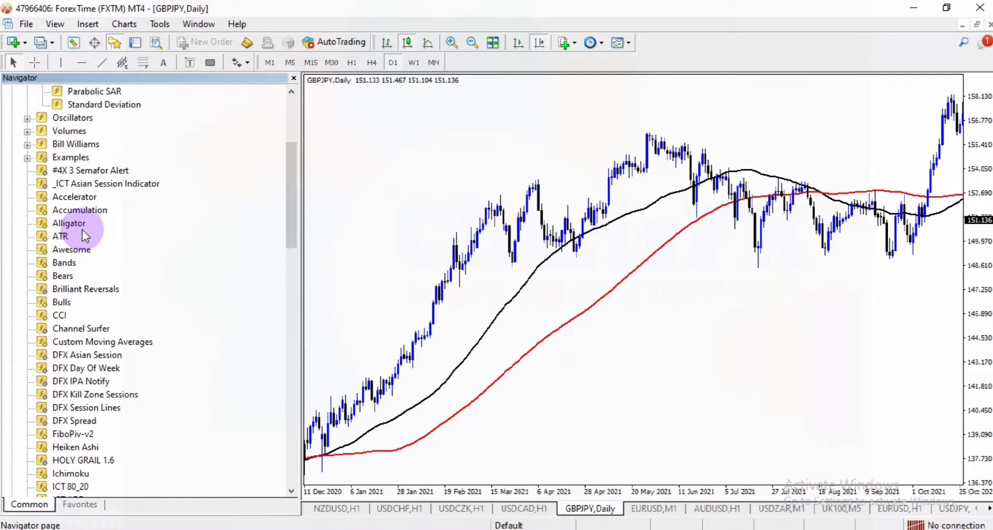
left_click(27, 118)
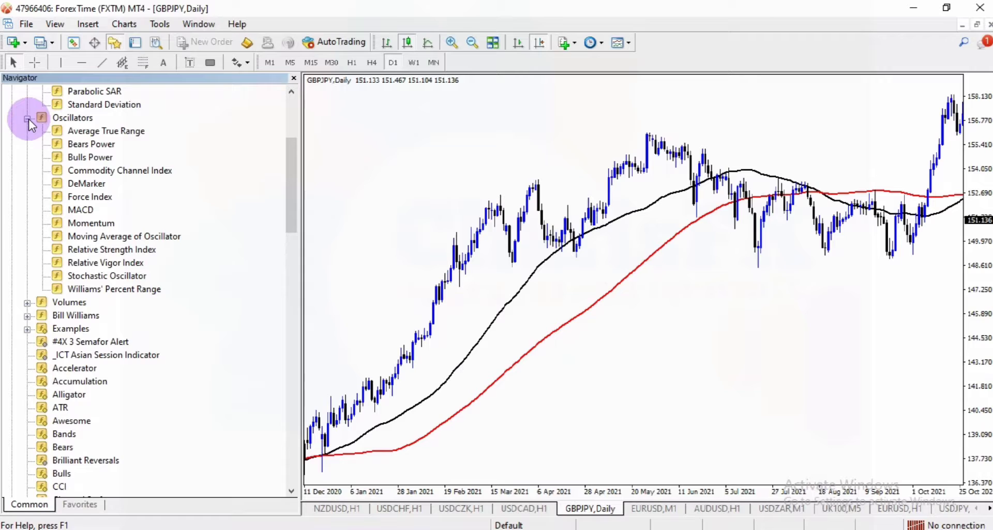
Add the Relative Strength Index with default settings (14-period, DodgerBlue).
double_click(118, 251)
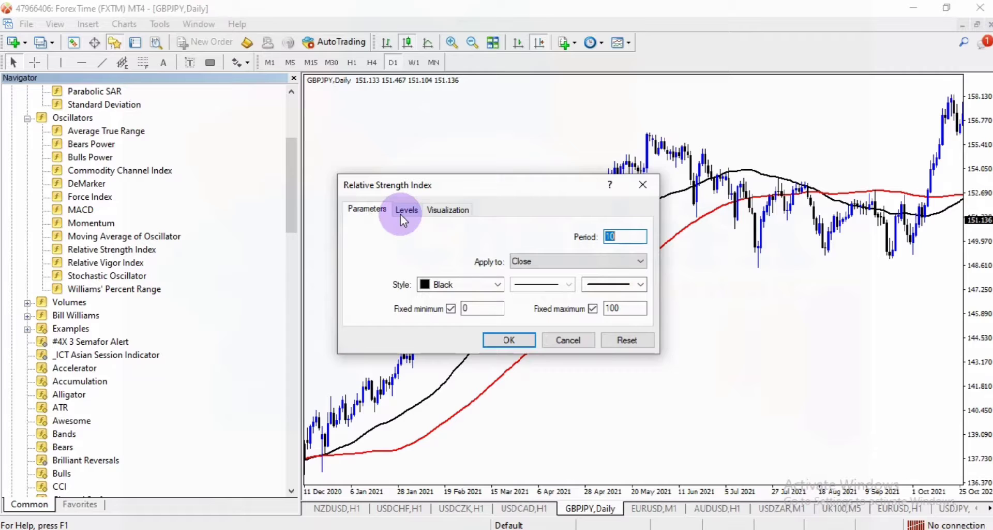
left_click(631, 342)
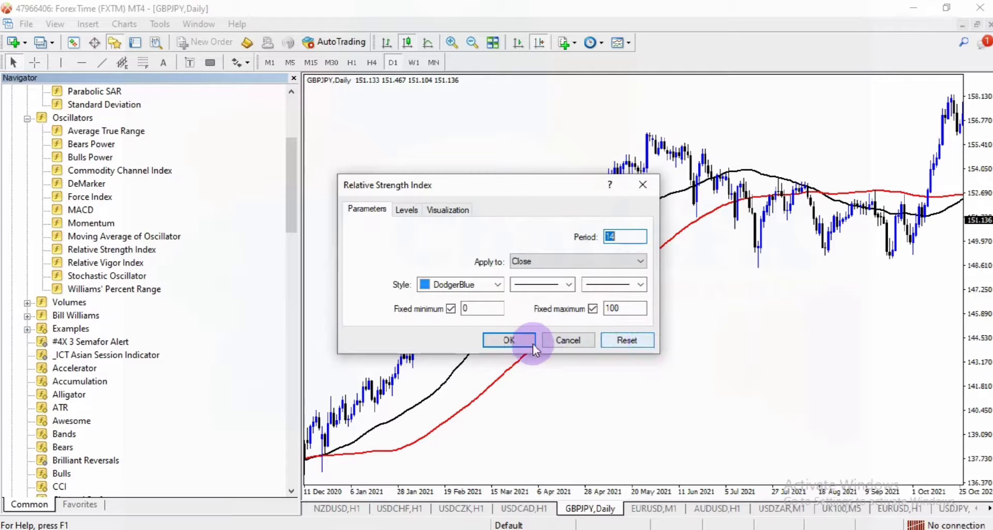
left_click(509, 340)
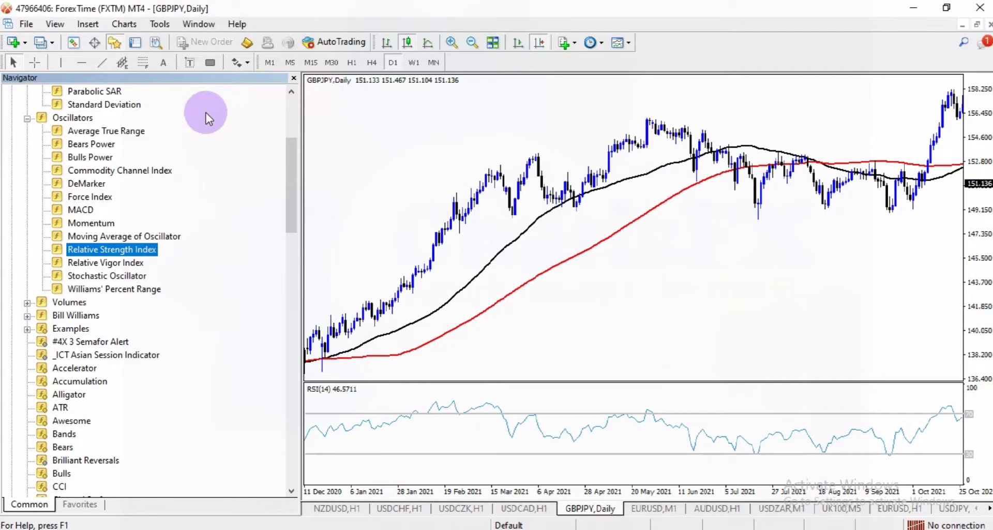
Add a default Stochastic Oscillator (14,3,3) below the RSI, then close the Navigator.
left_click(293, 78)
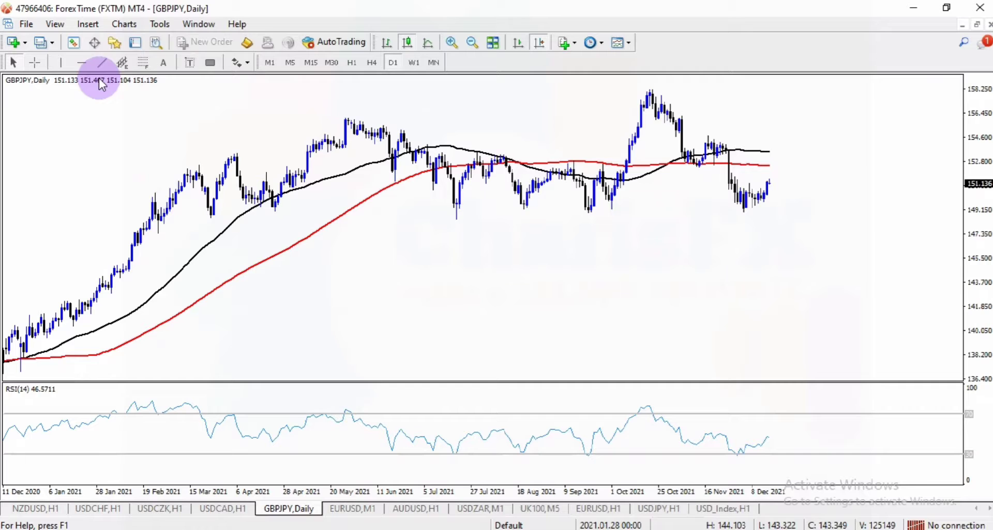
left_click(115, 45)
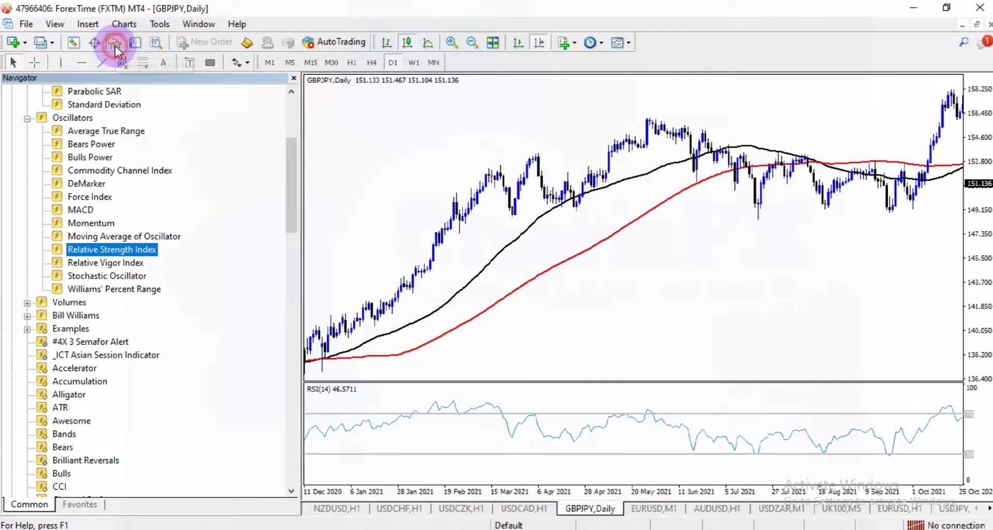
double_click(110, 277)
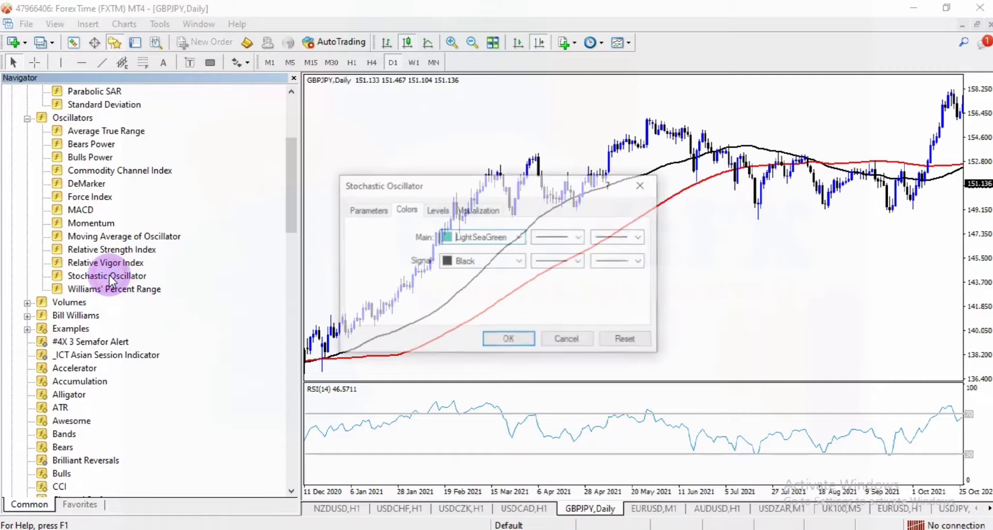
left_click(621, 344)
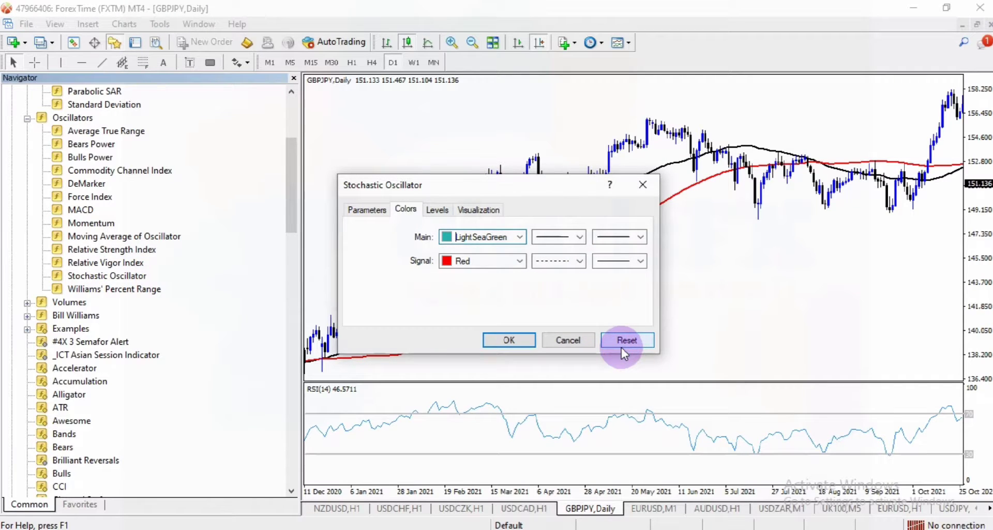
left_click(510, 337)
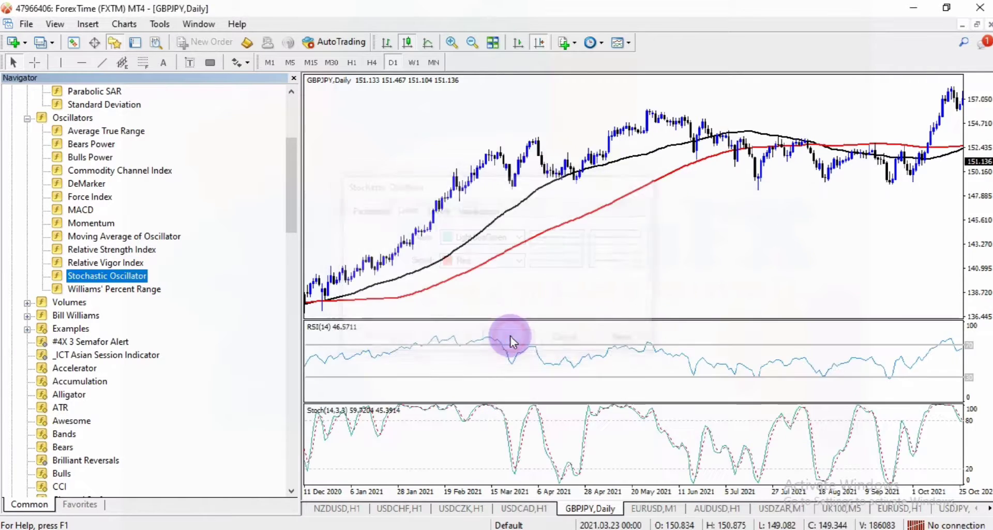
left_click(294, 78)
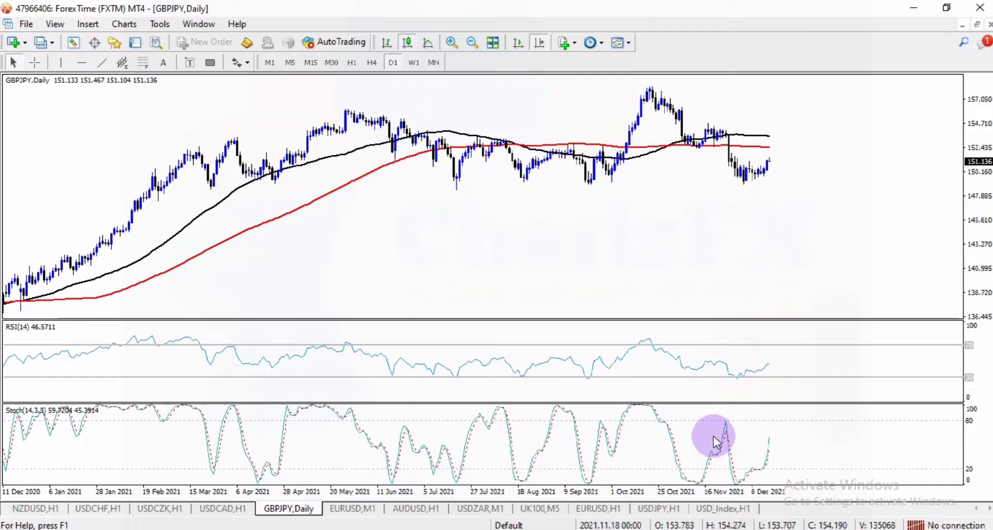
Zoom in, out and in again for wider candles spanning Dec 2020 to late Jul 2021.
left_click(452, 42)
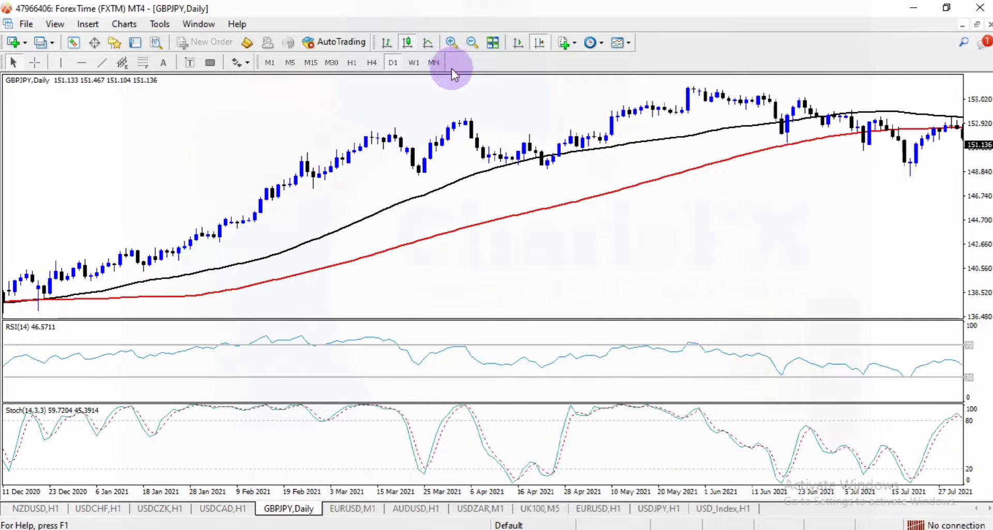
left_click(473, 43)
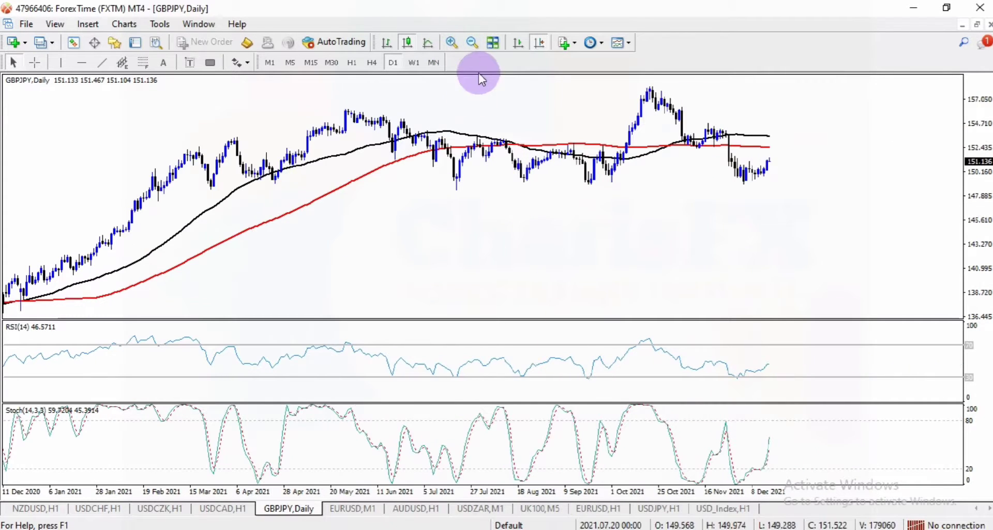
left_click(450, 43)
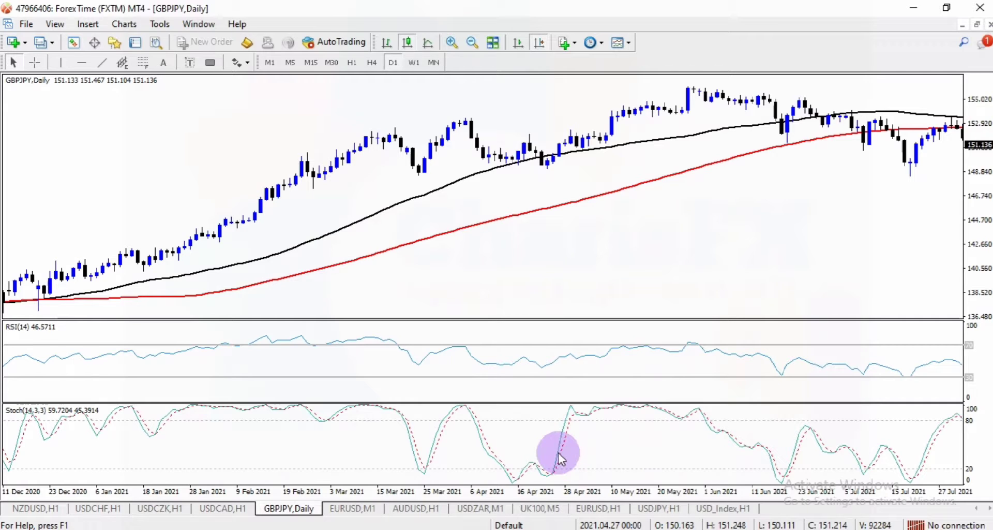
mouse_move(476, 418)
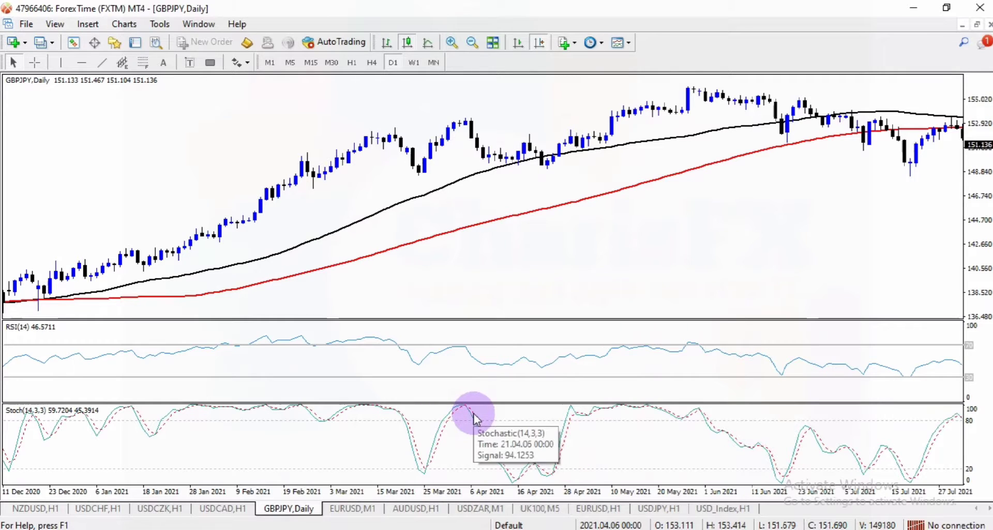
Delete the Stochastic indicator window first, then the RSI indicator window.
right_click(473, 414)
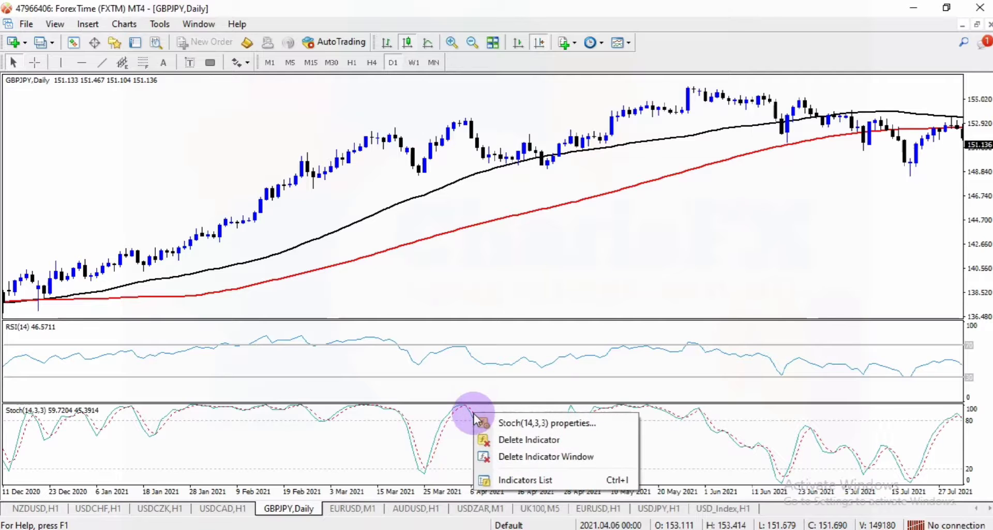
left_click(512, 455)
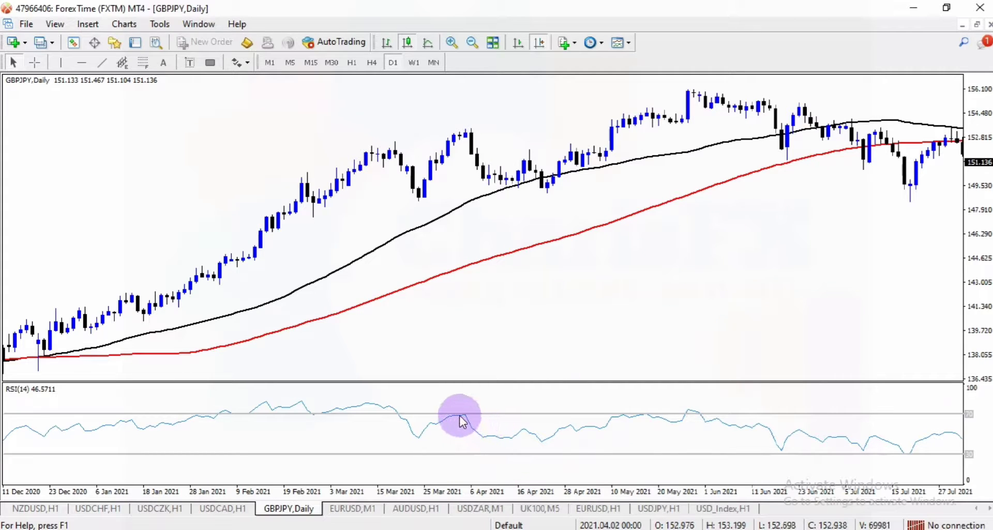
mouse_move(462, 420)
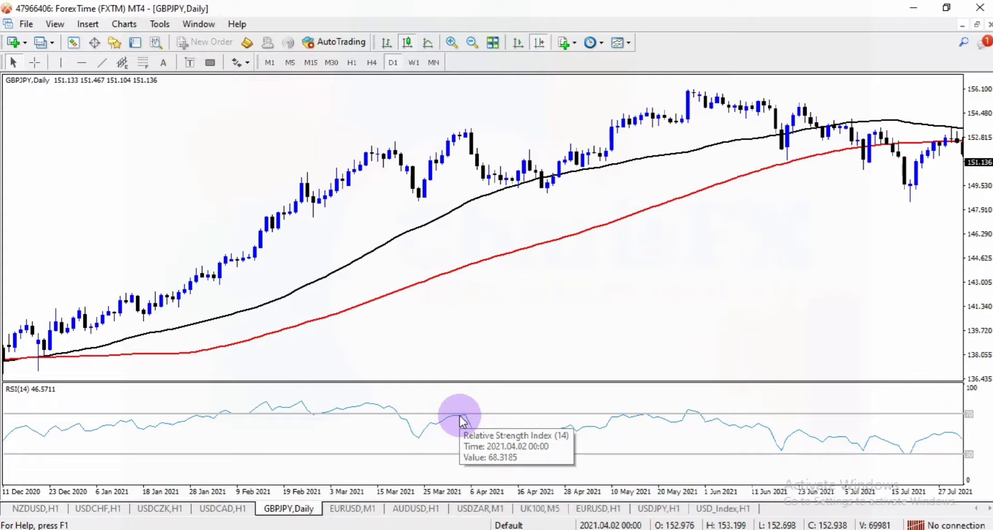
right_click(462, 420)
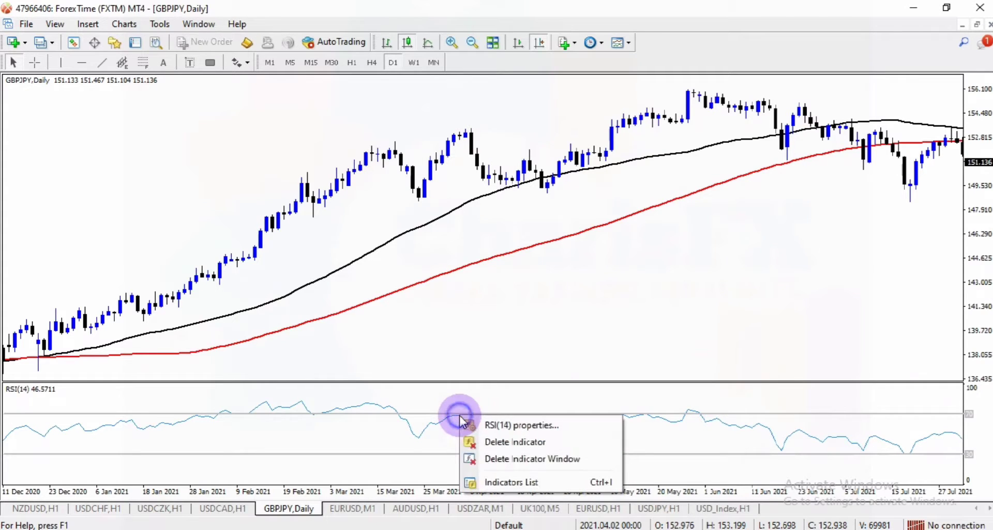
left_click(516, 458)
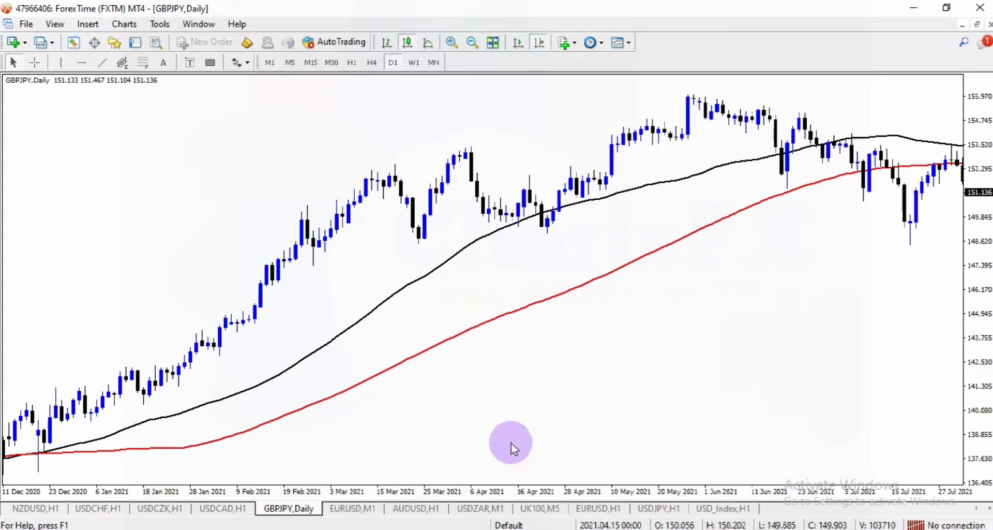